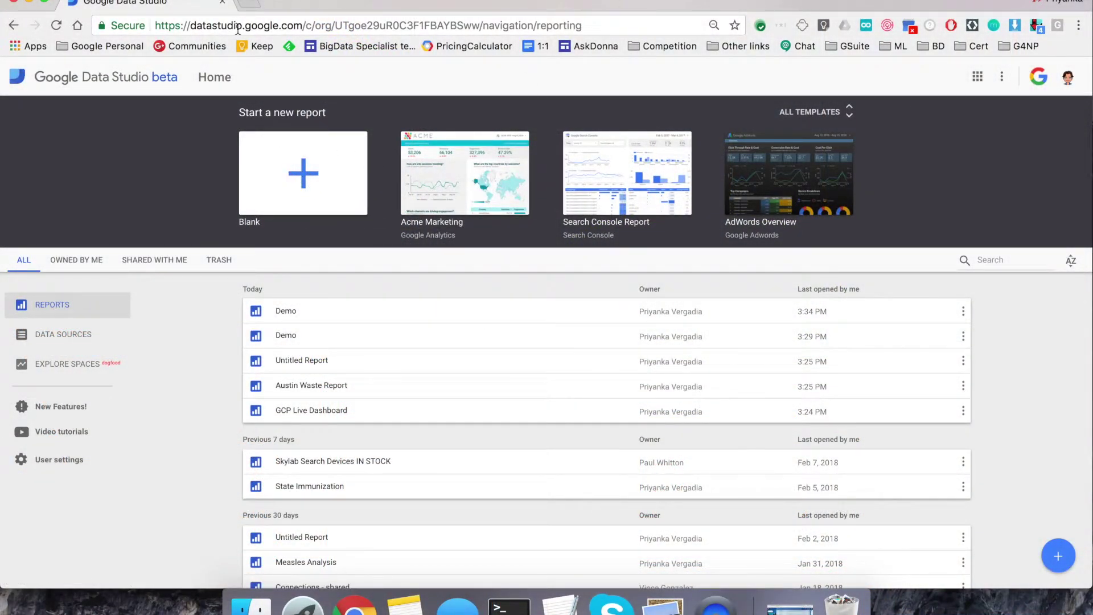
- Shorten the browser address to datastudio.google.com and load it
drag(306, 26, 644, 26)
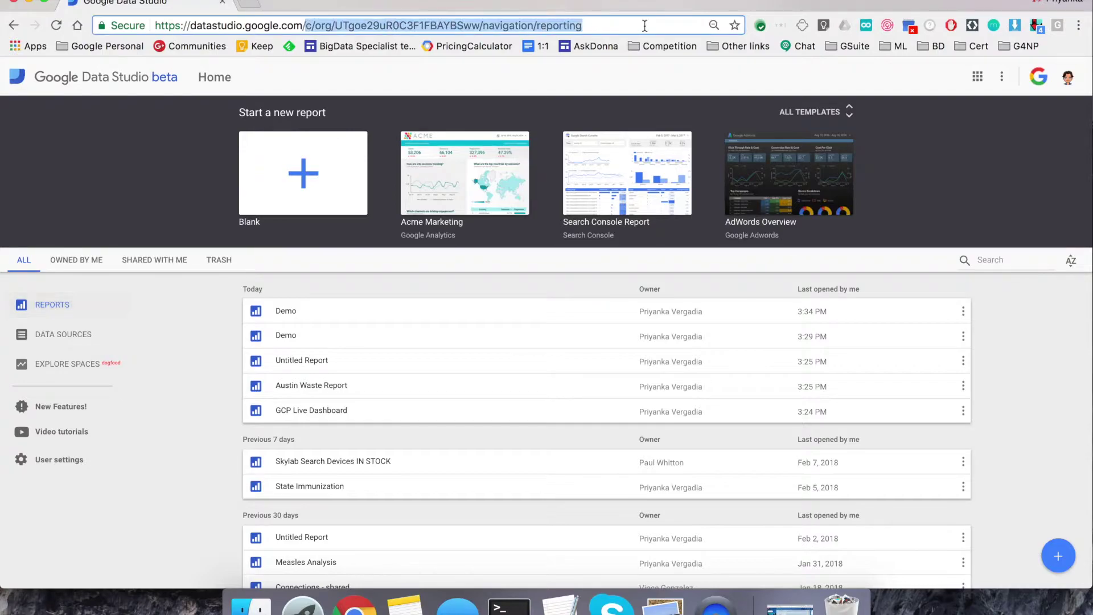
key(BackSpace)
key(Return)
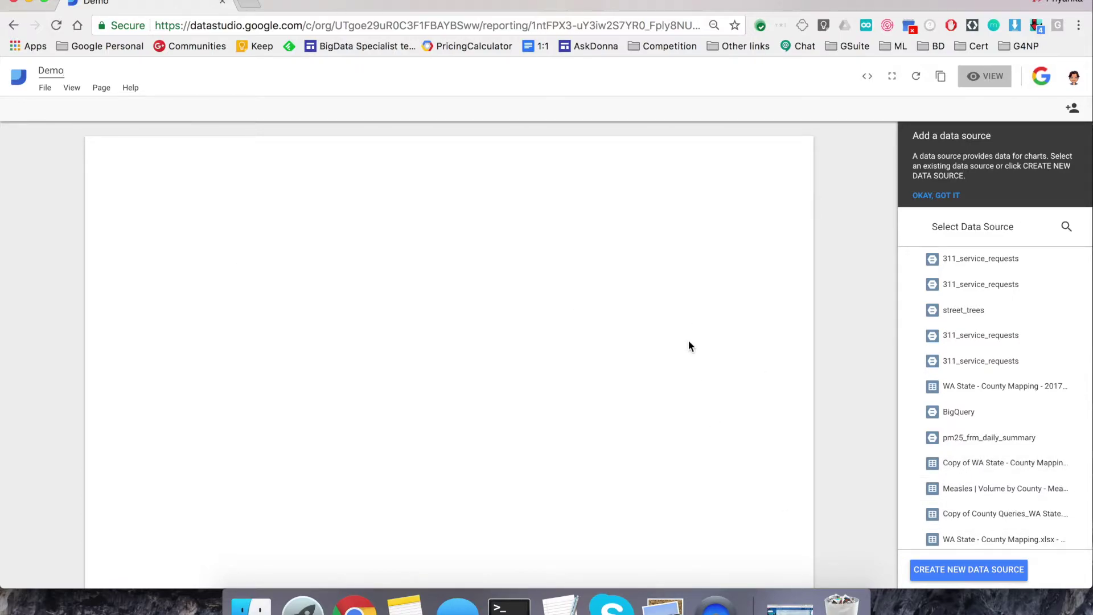
- Start creating a new data source from the Add a data source panel
click(941, 571)
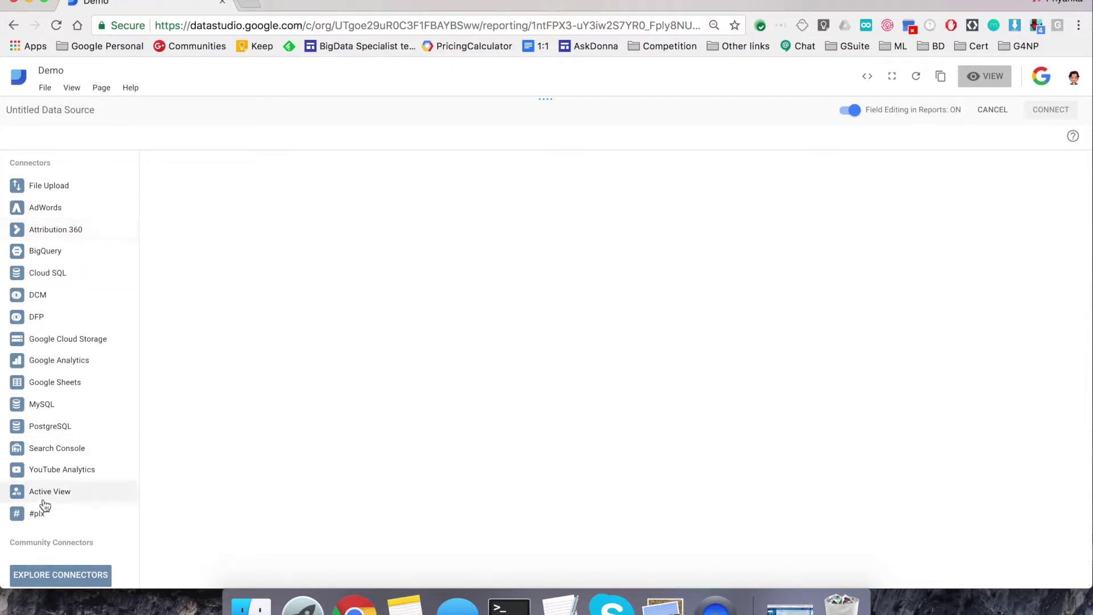
- Connect BigQuery public dataset austin_311, table 311_service_requests, billed to project BigQuery-PV
click(54, 256)
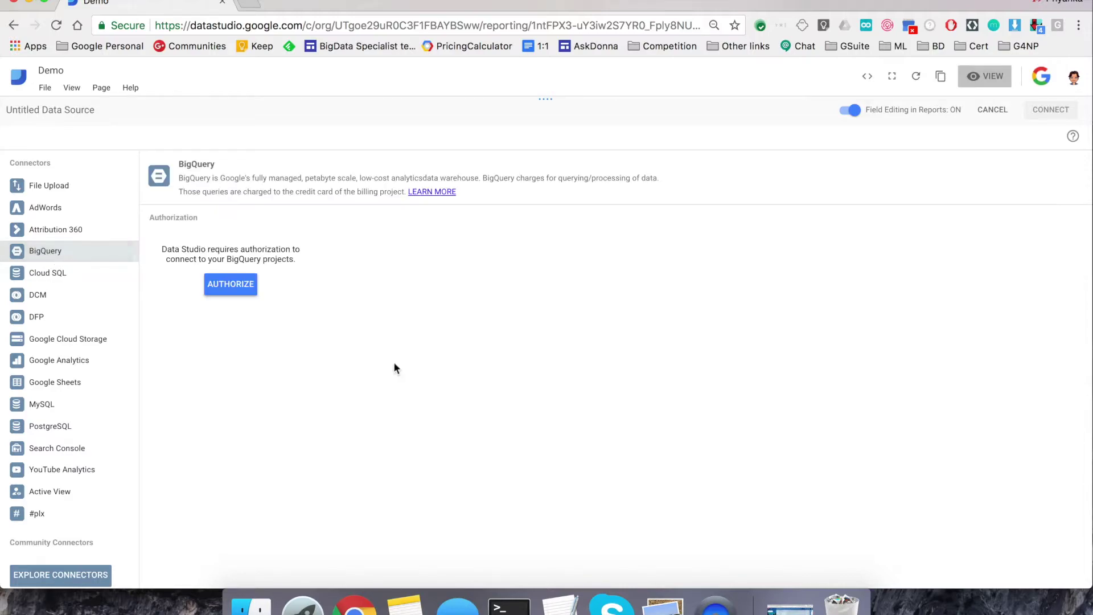
click(230, 284)
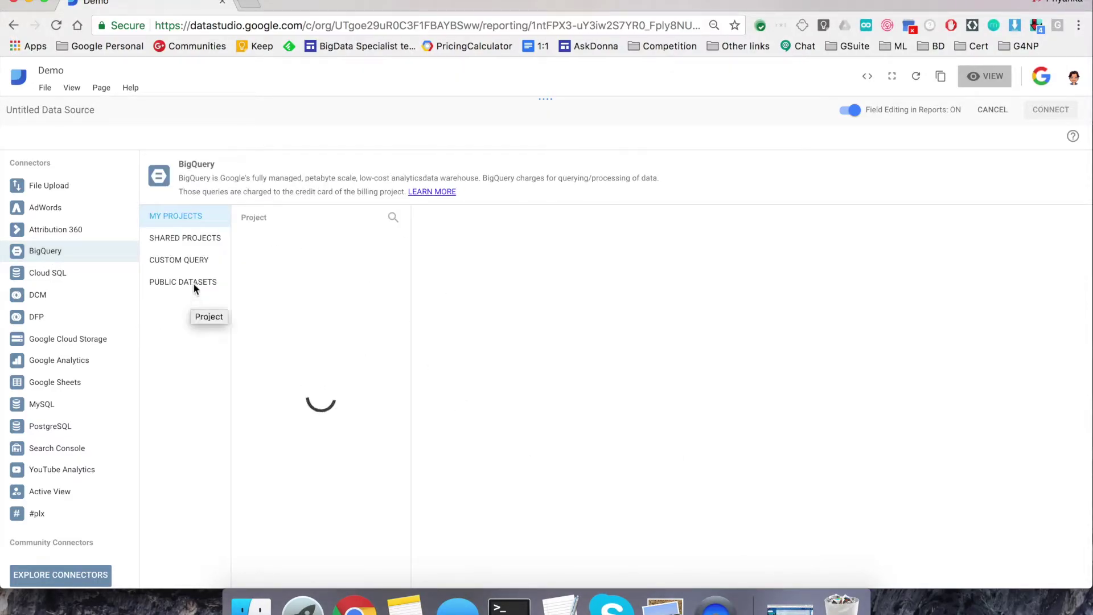
click(197, 285)
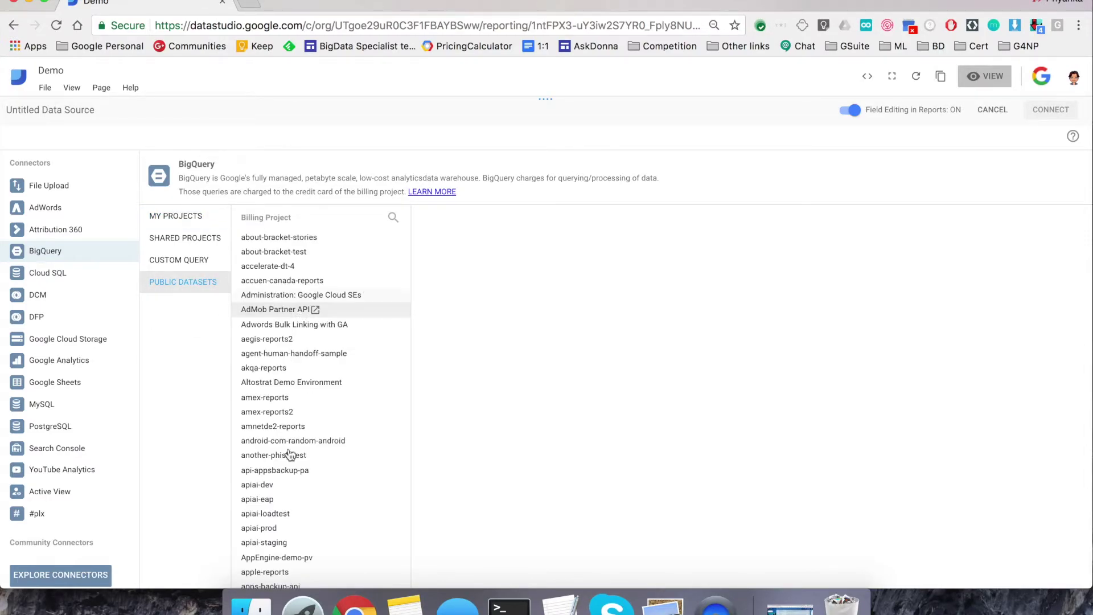
scroll(302, 521, down, 5)
scroll(306, 419, down, 5)
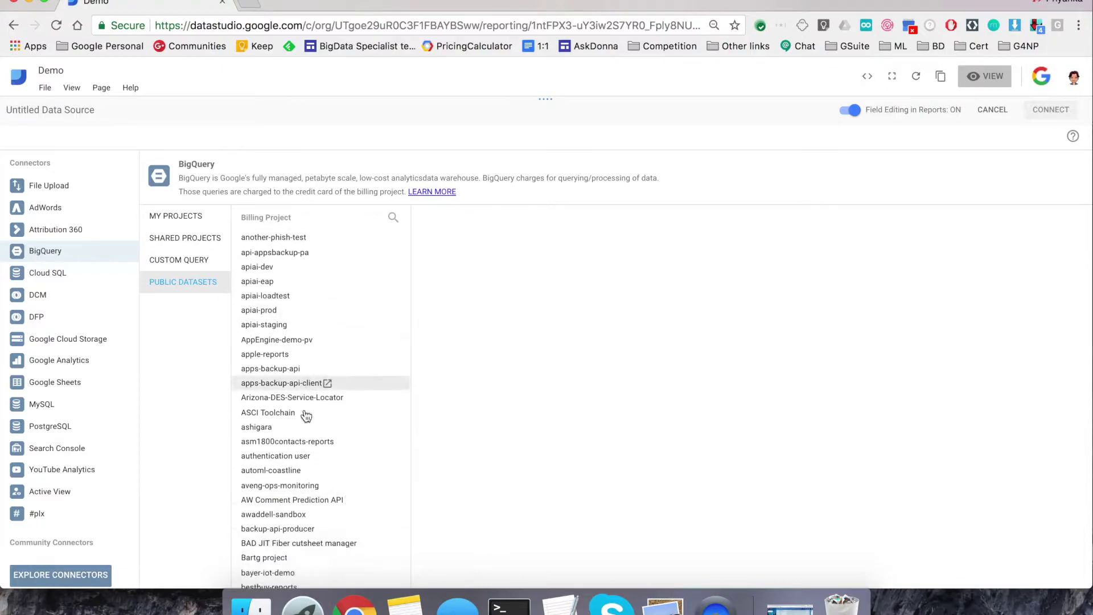
click(279, 500)
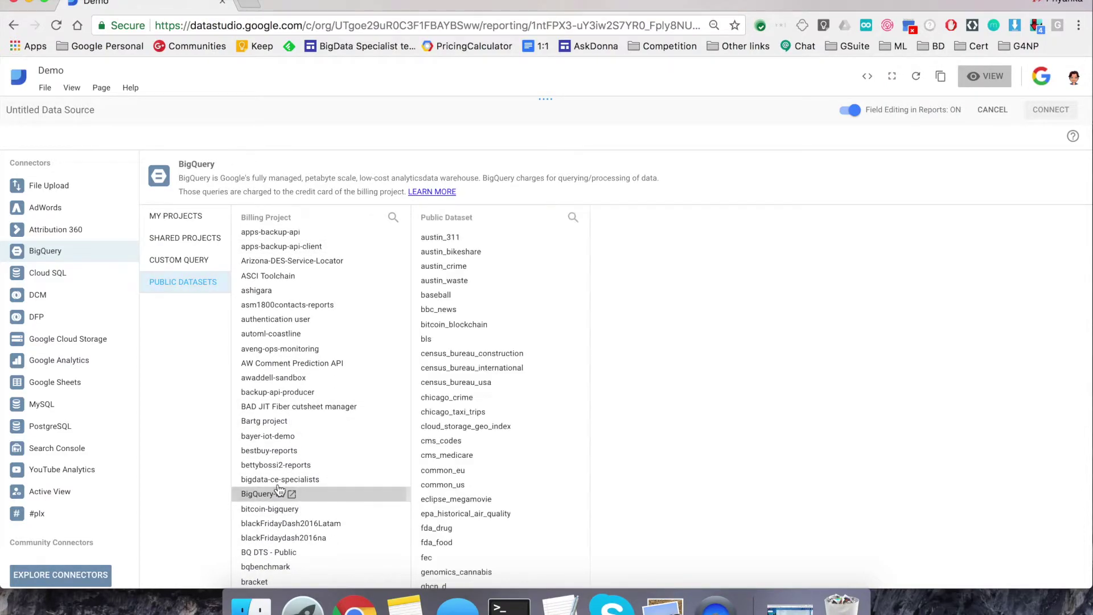
click(441, 238)
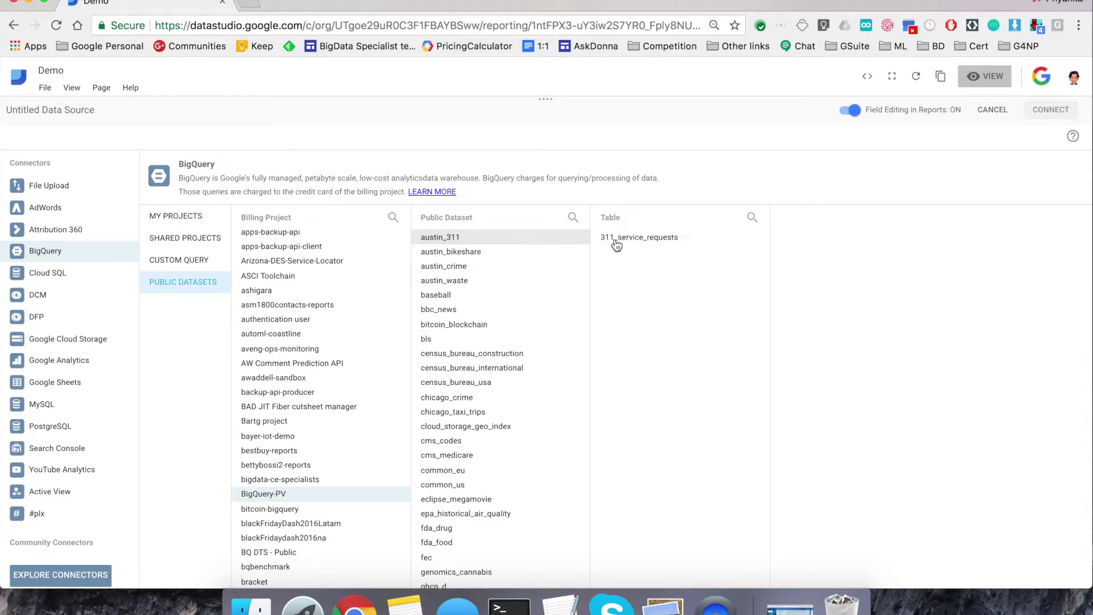
click(633, 241)
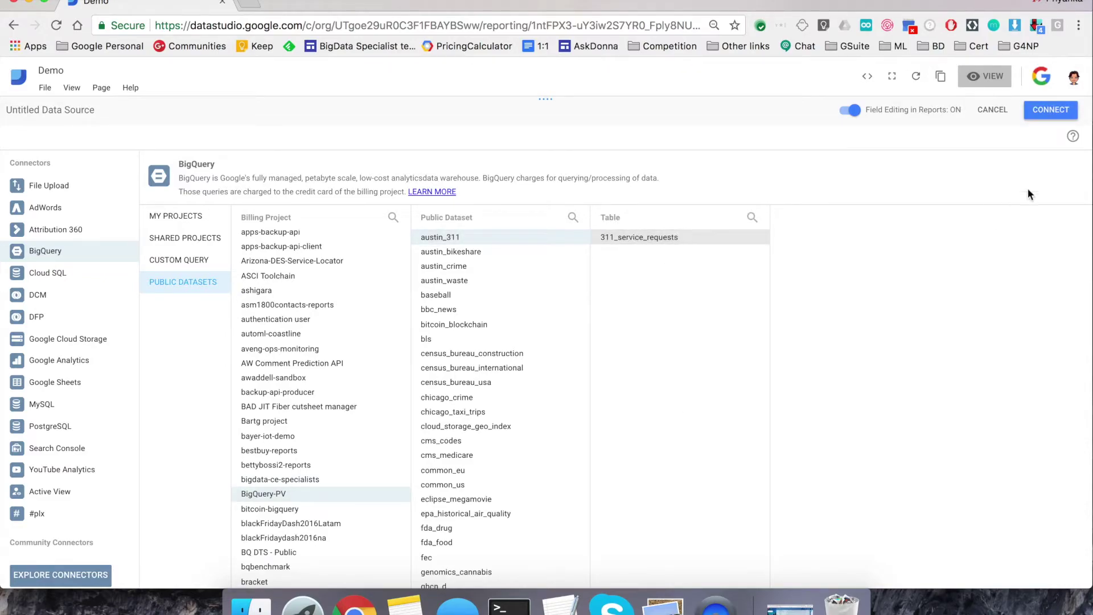
click(1051, 109)
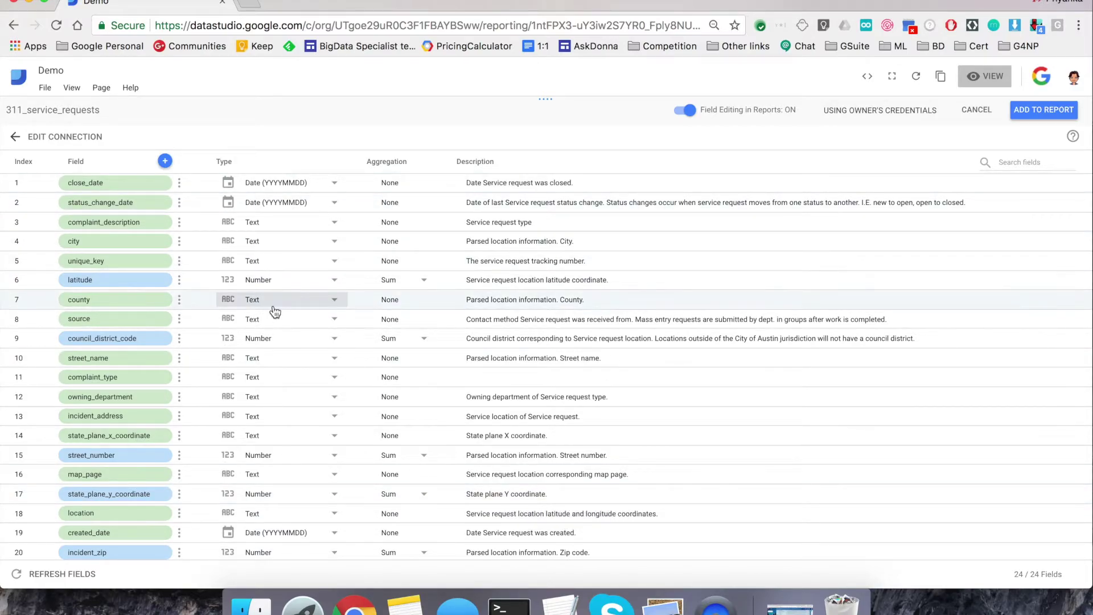
- Add the 311_service_requests data source to the Demo report and confirm
click(1050, 111)
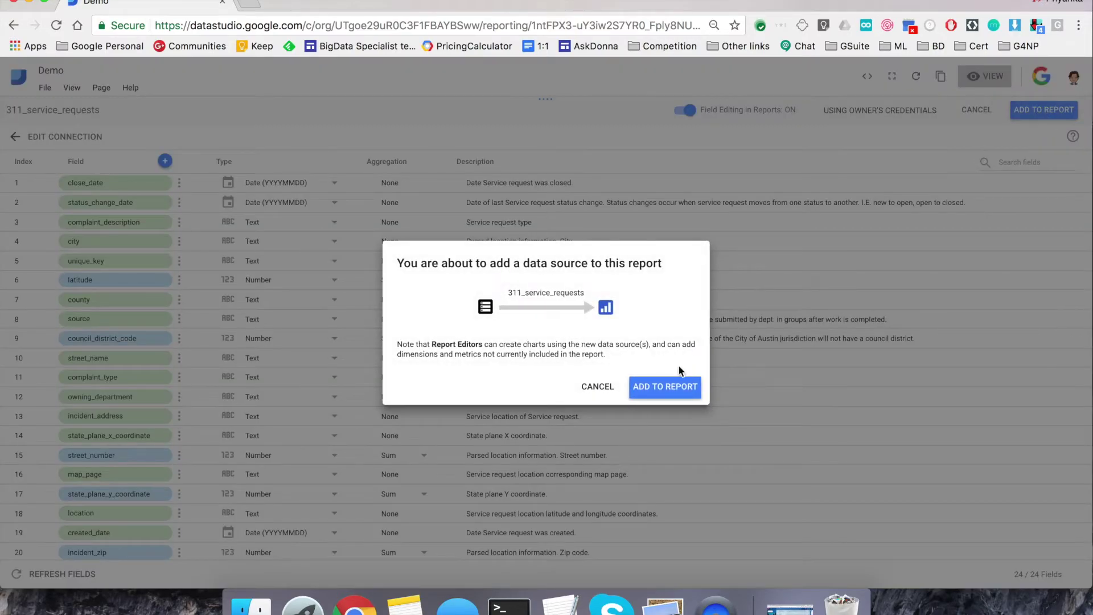
click(666, 387)
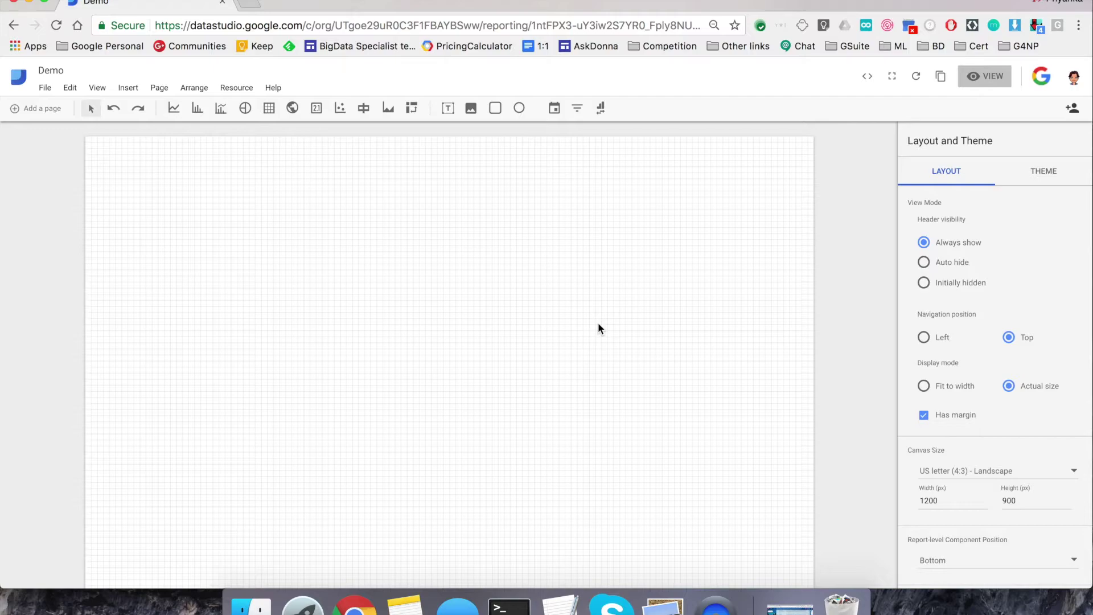
- Draw a pie chart on the canvas and shift it up and left
click(244, 111)
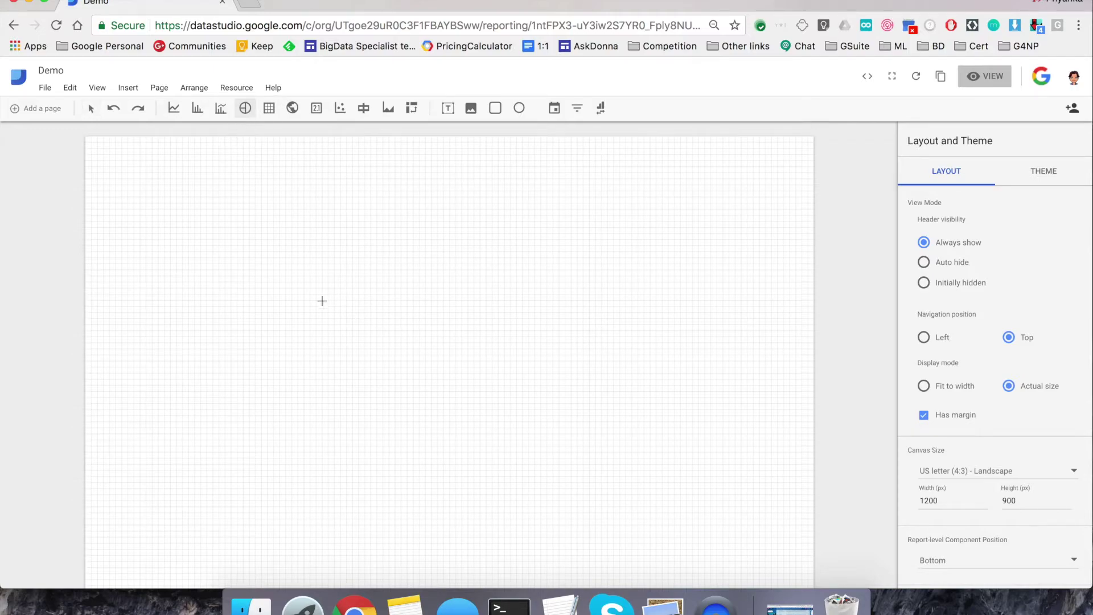
drag(313, 289, 657, 470)
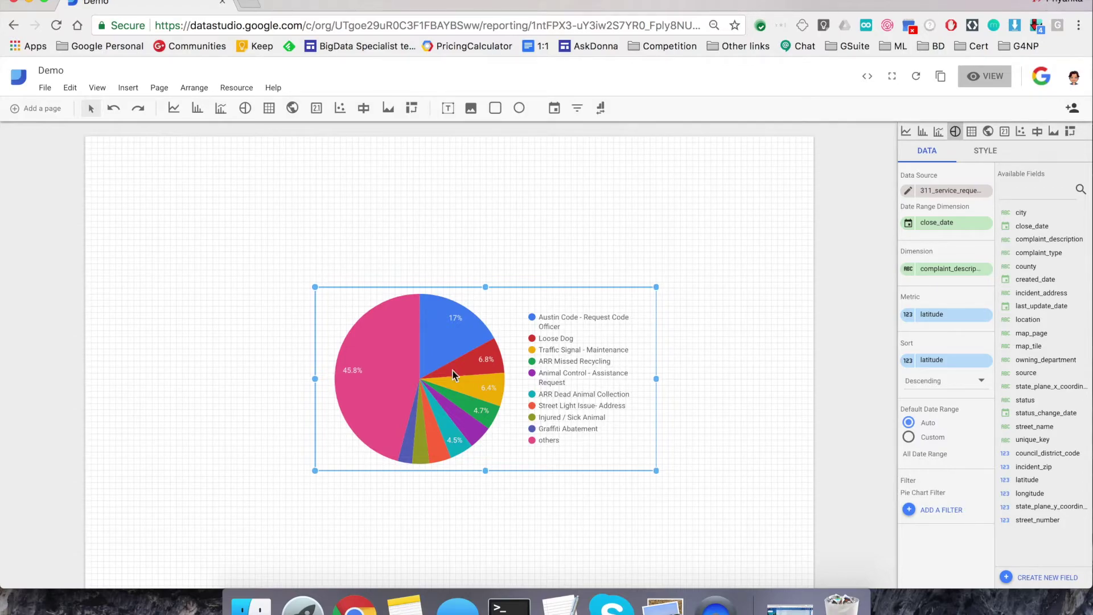
mouse_move(451, 369)
mouse_down()
mouse_move(385, 302)
mouse_move(422, 337)
mouse_up()
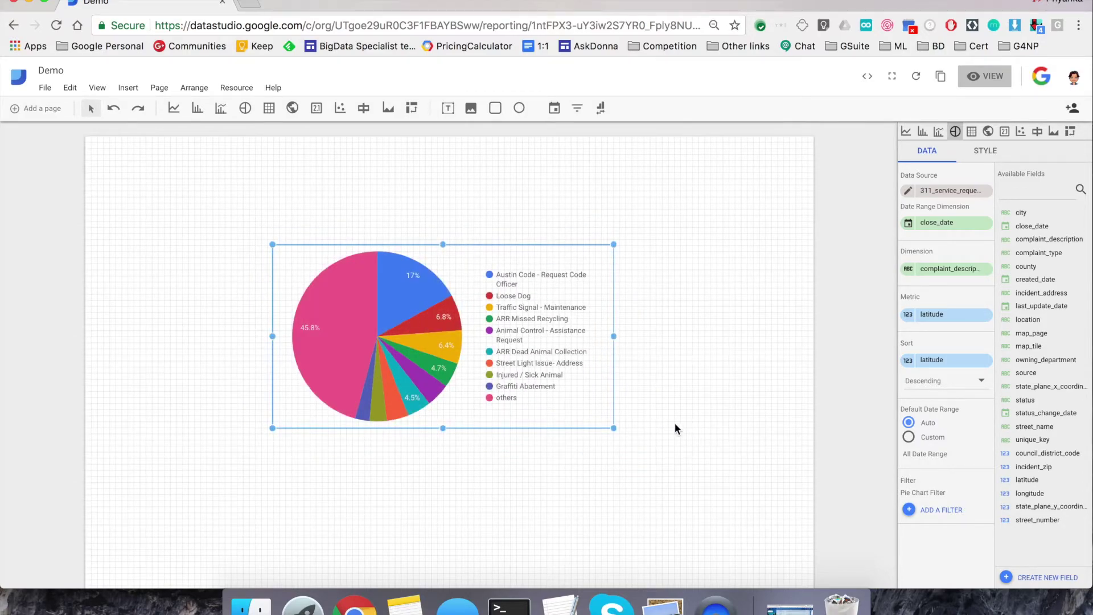
- Change the pie chart's dimension from complaint_description to source
click(940, 269)
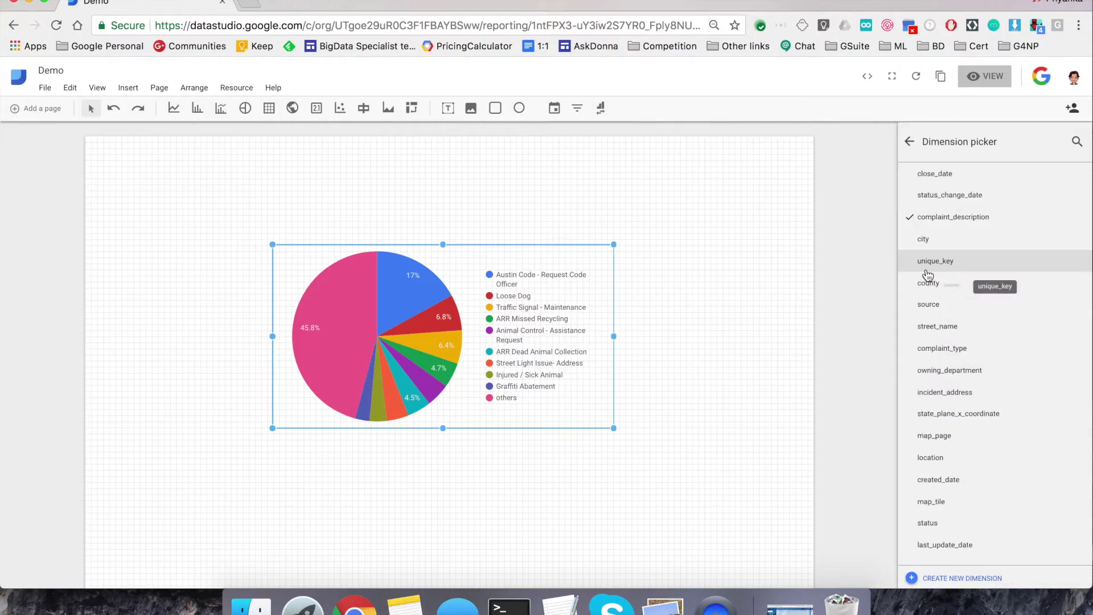
click(933, 305)
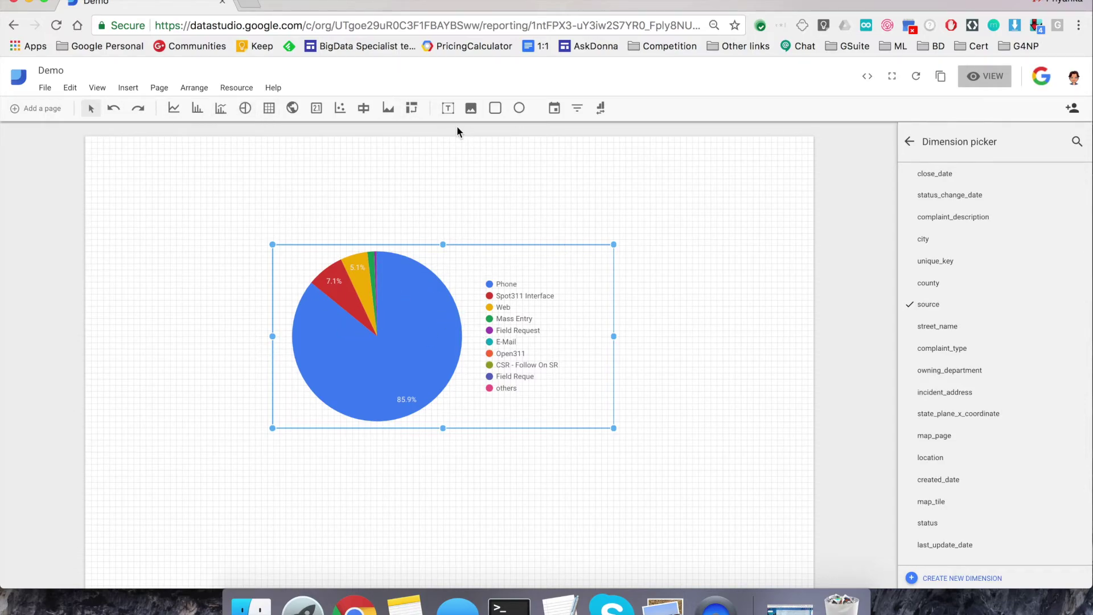
- Draw a banner rectangle across the page top and place a text box inside it
click(496, 109)
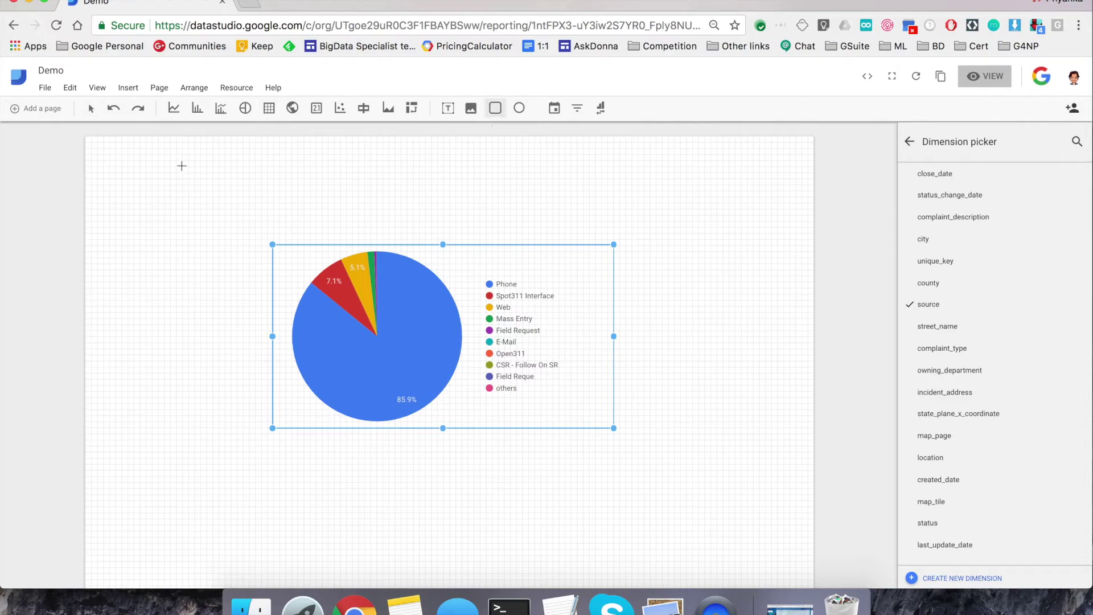
mouse_move(206, 142)
mouse_down()
mouse_move(641, 268)
mouse_move(687, 221)
mouse_up()
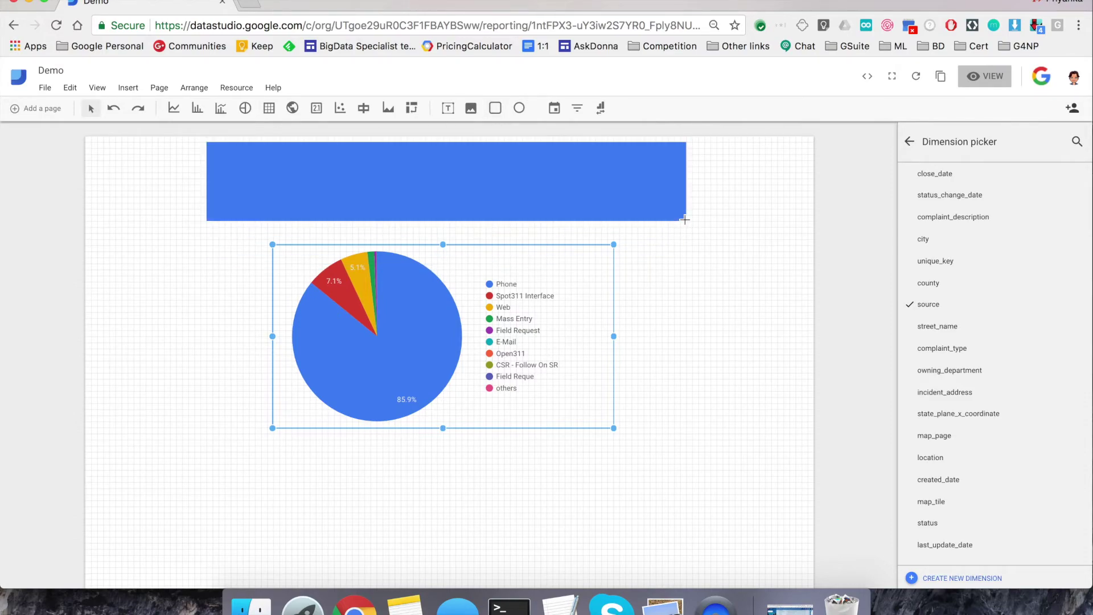
click(448, 109)
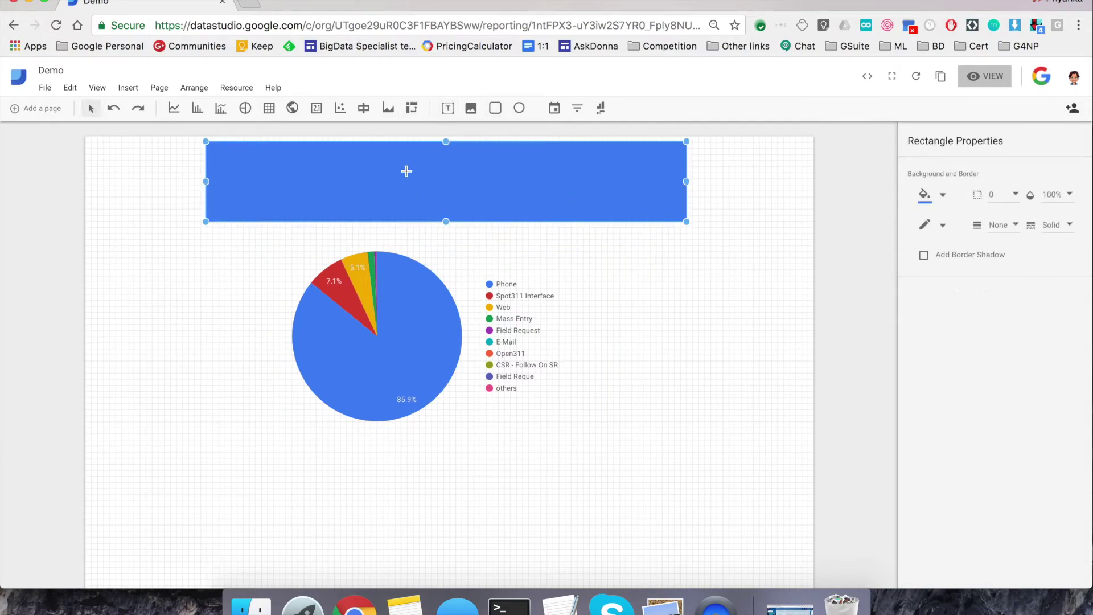
click(417, 177)
click(425, 177)
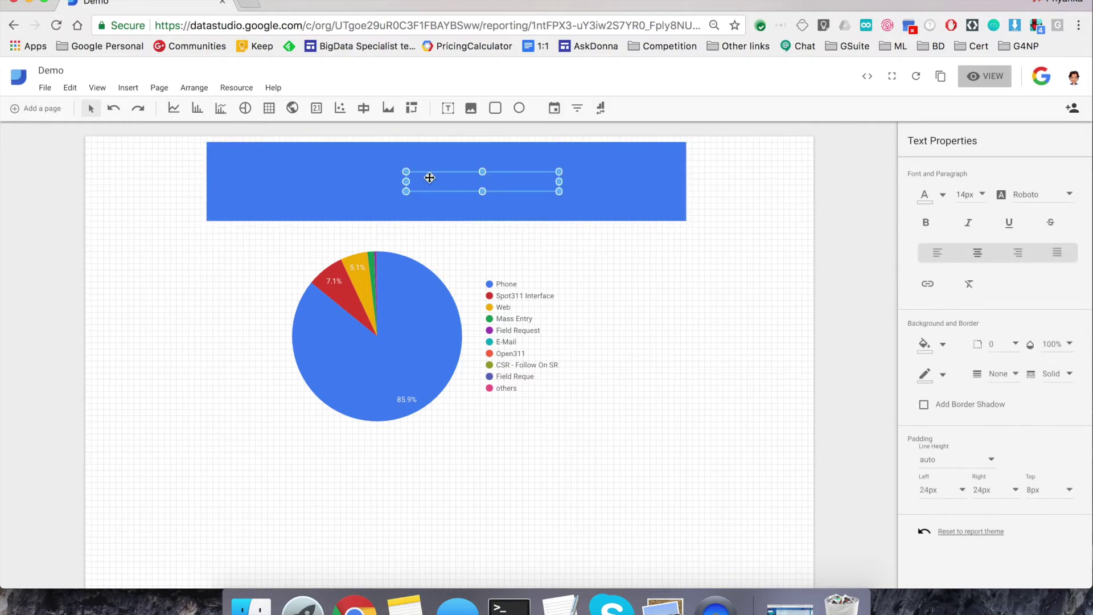
click(428, 183)
- Style the Demo title text white at 28px
double_click(428, 181)
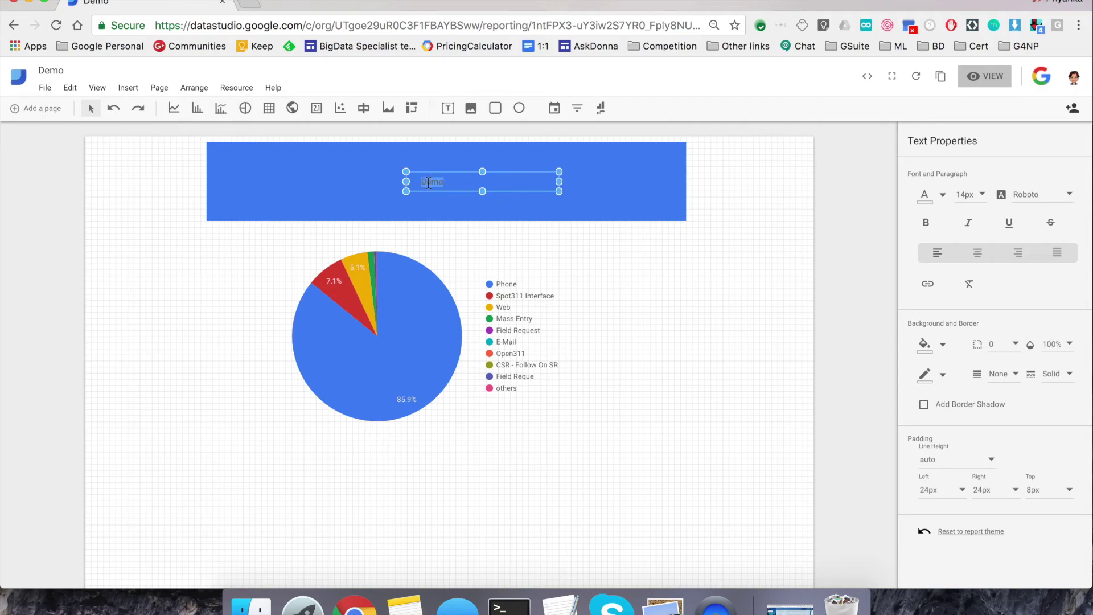
click(929, 207)
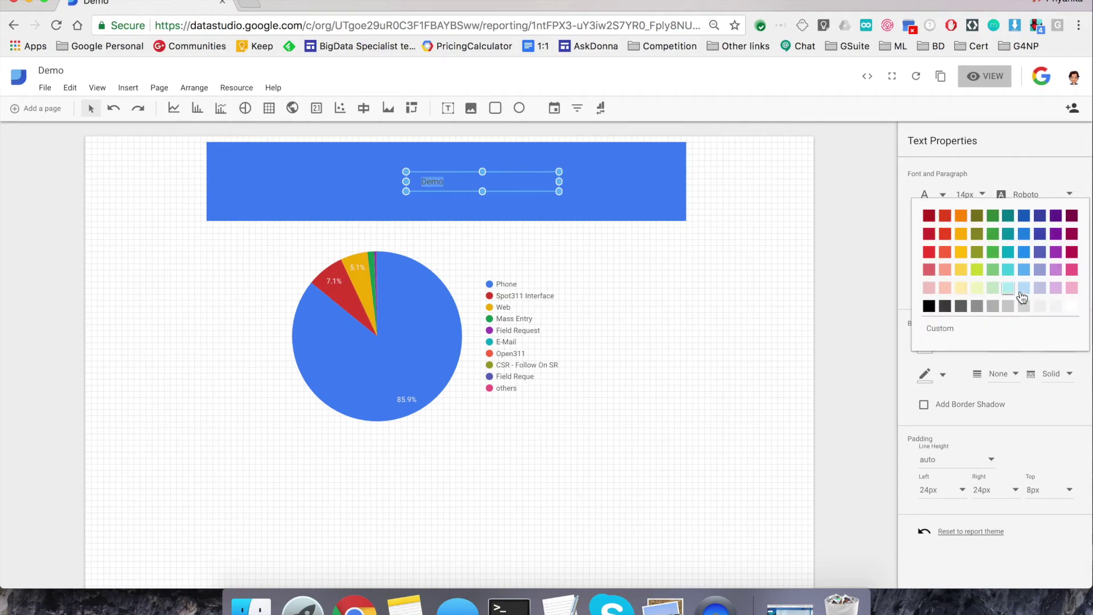
click(1059, 303)
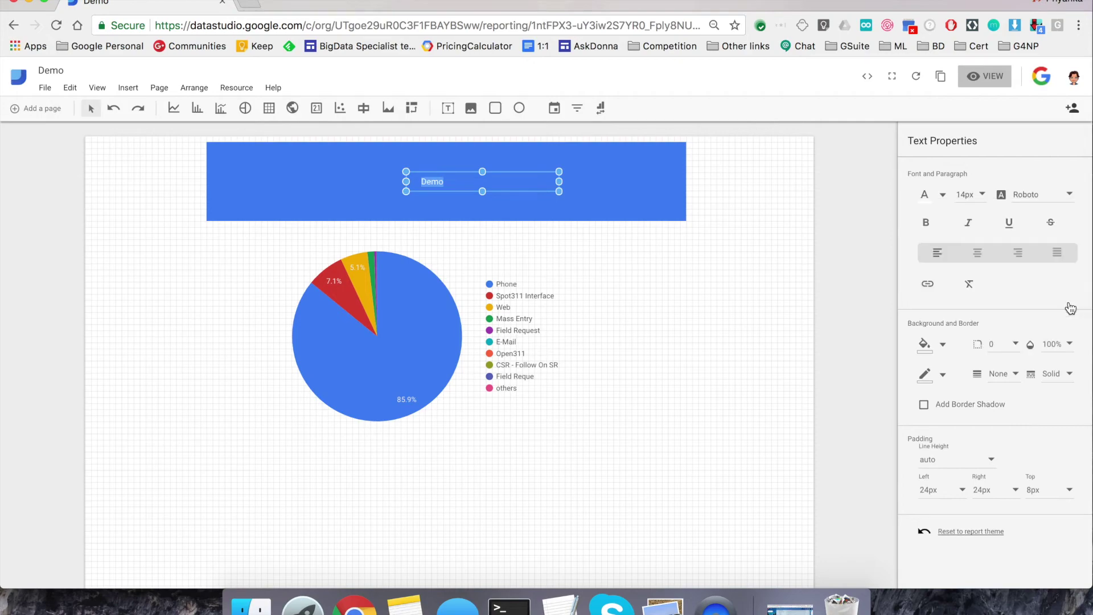
click(977, 194)
click(975, 282)
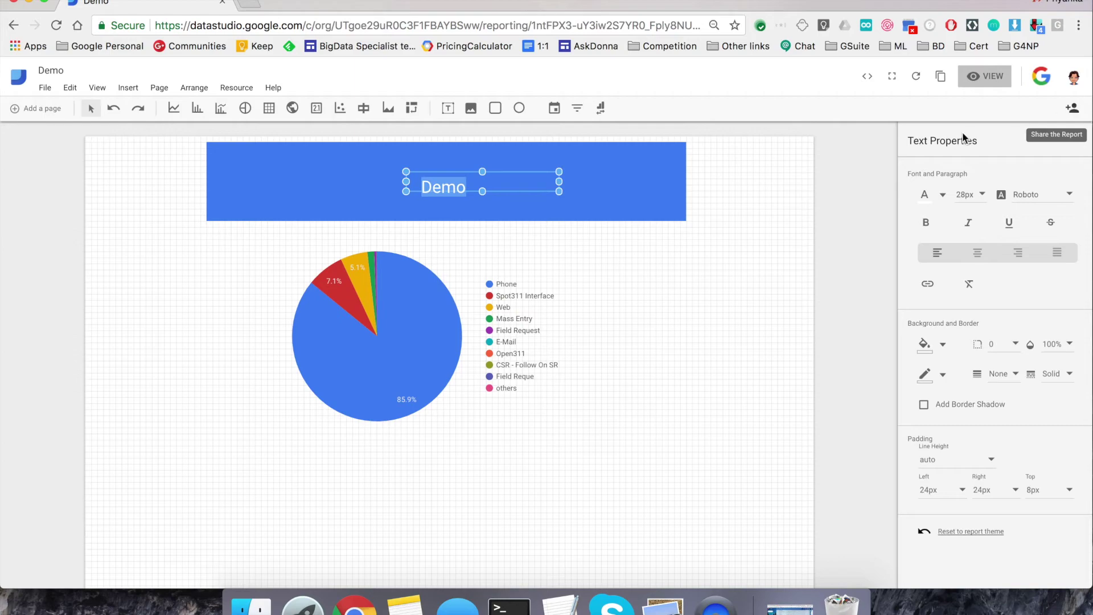
key(Tab)
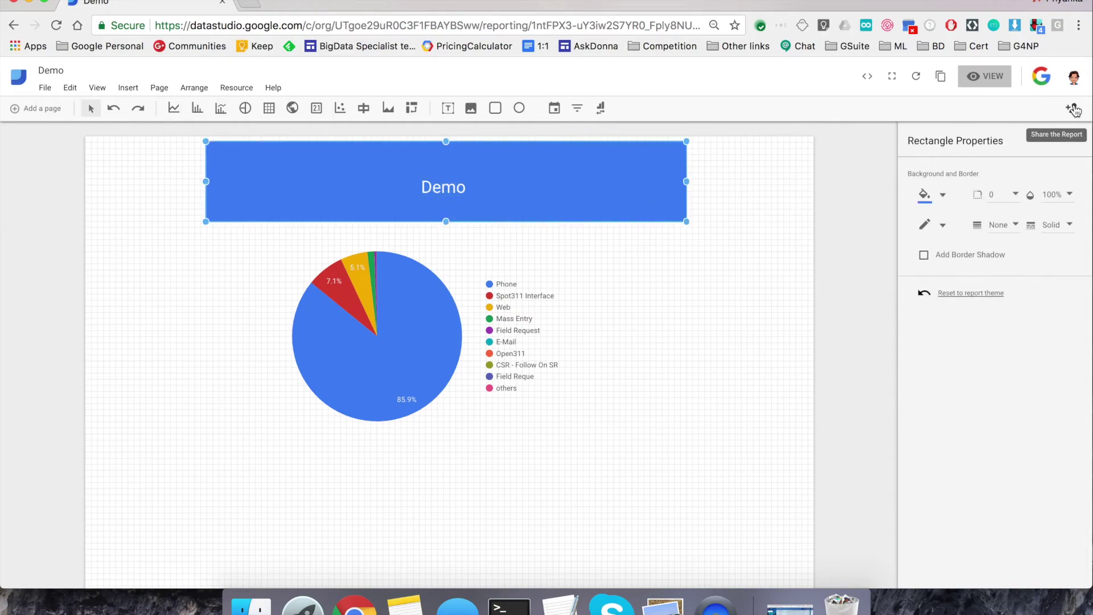
click(1073, 108)
- Begin entering people in the Share with others People field
click(431, 312)
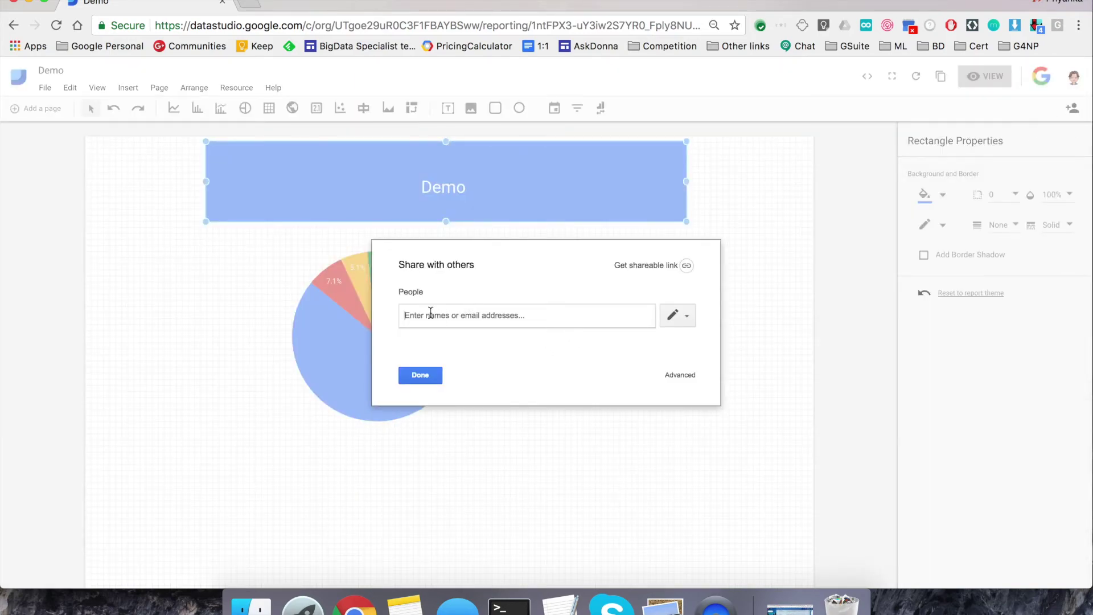